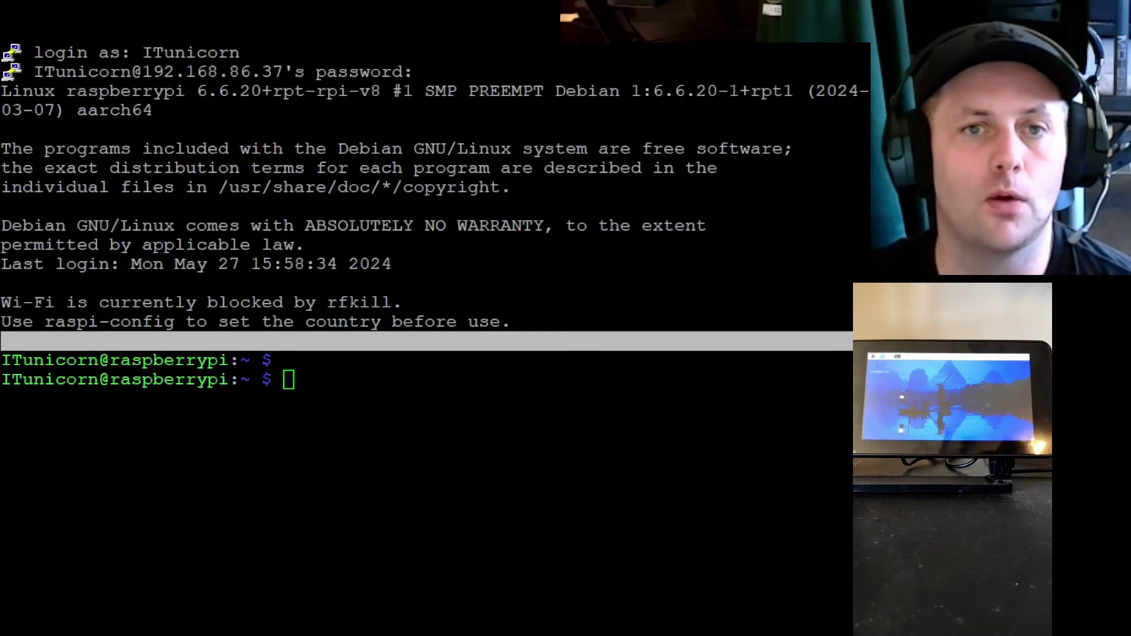
# Step: Upgrade all installed packages on the Pi with sudo apt-get upgrade -y
pyautogui.click(242, 46)
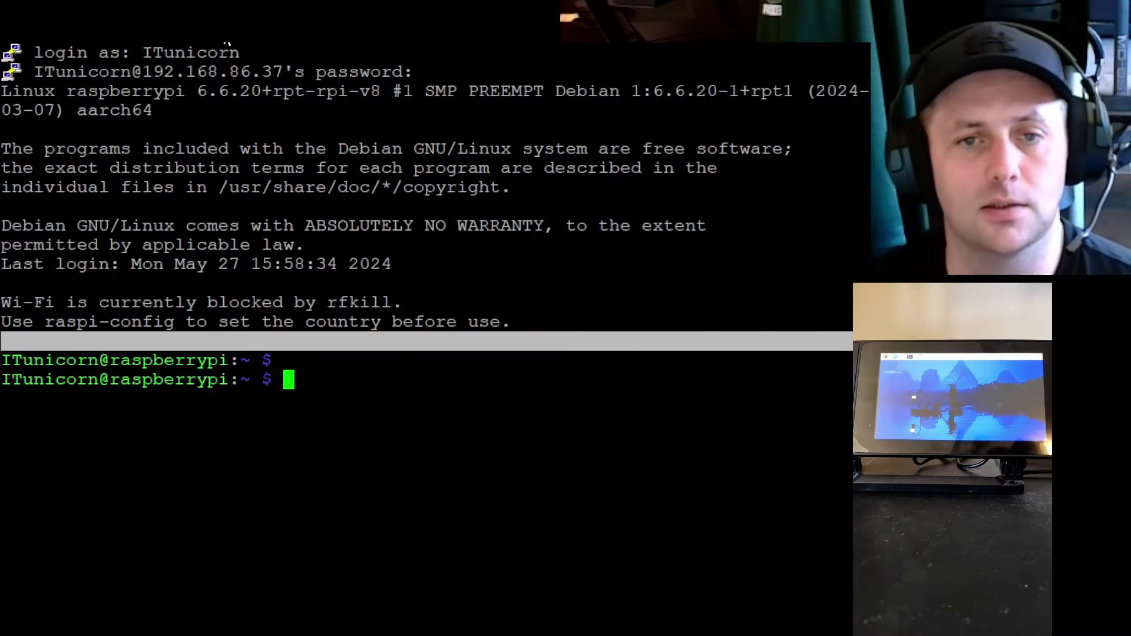
pyautogui.click(519, 444)
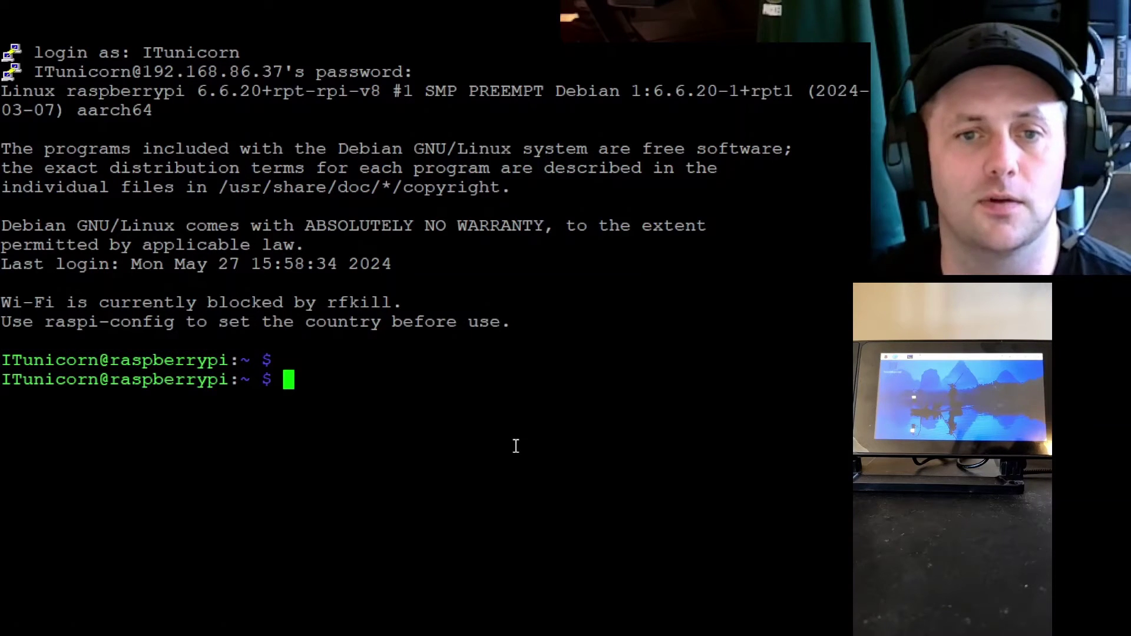
pyautogui.write('su')
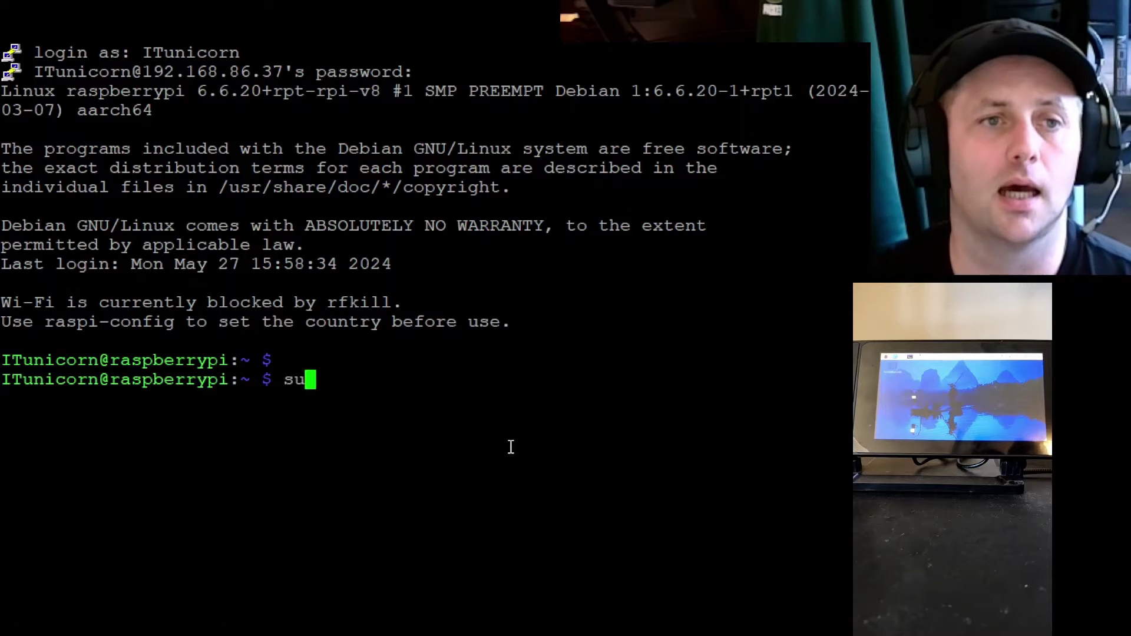
pyautogui.write('do apt-g')
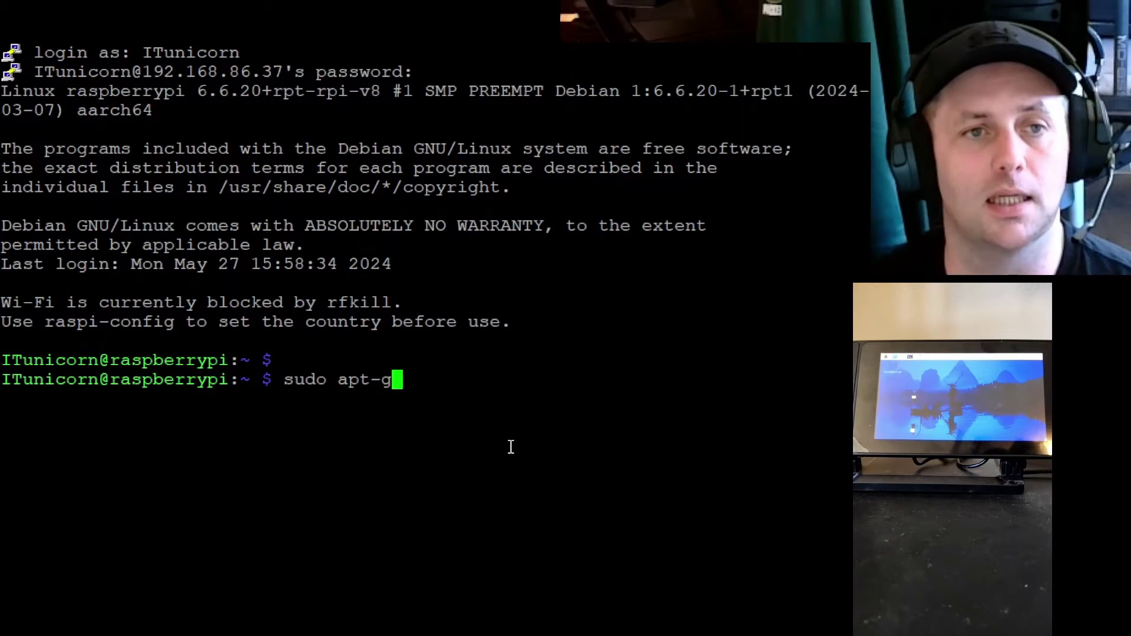
pyautogui.write('et upgrade -y')
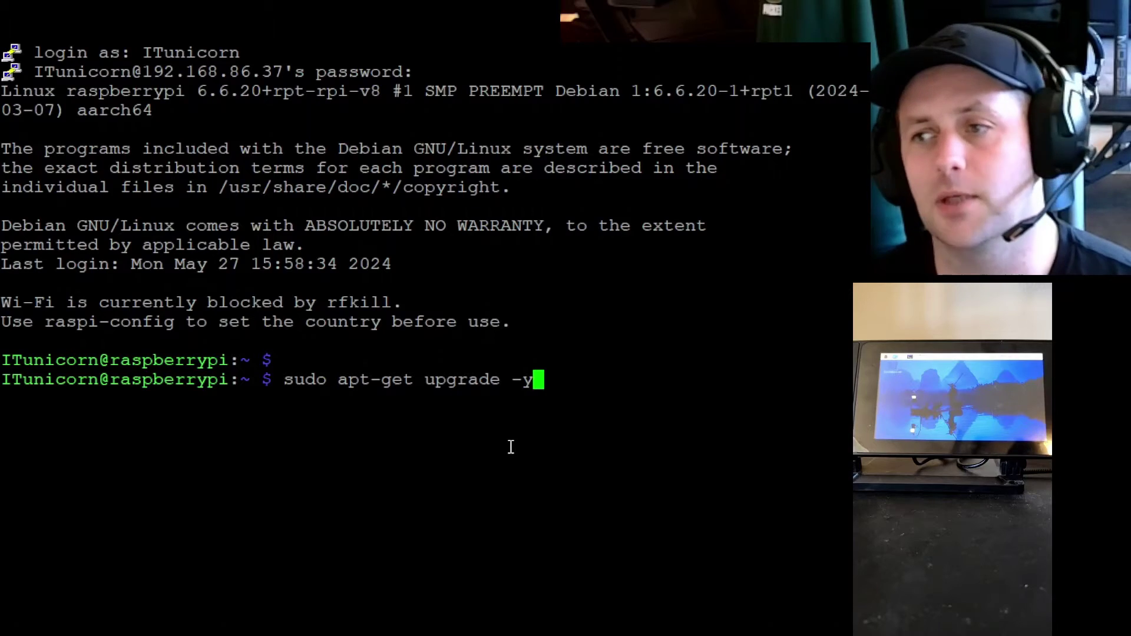
pyautogui.press('Return')
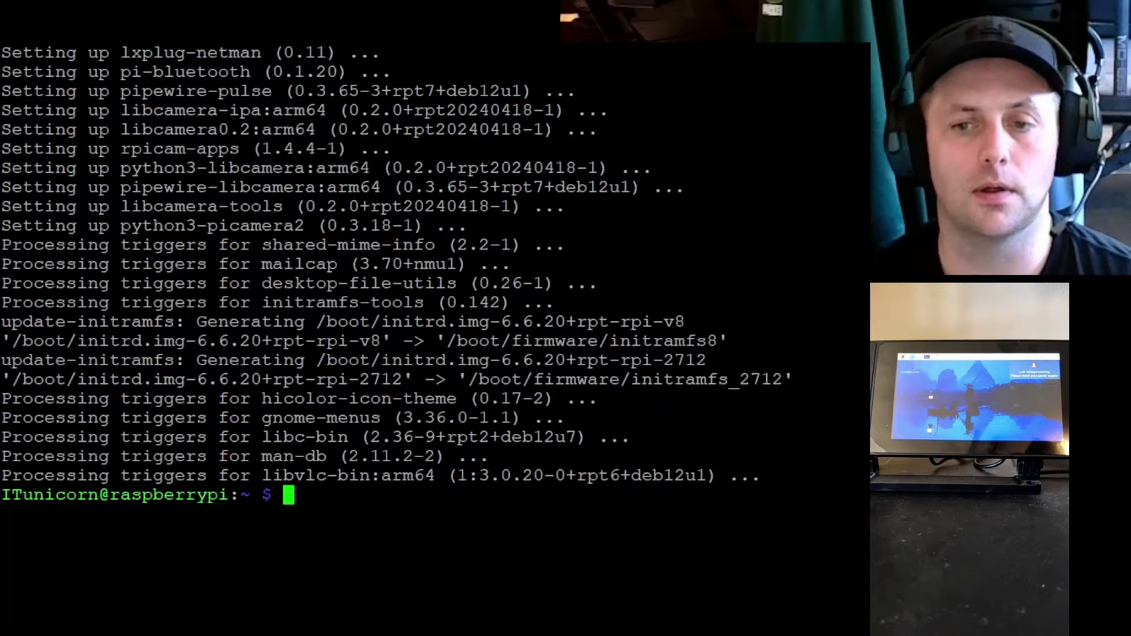
# Step: Check for a bootloader update with sudo rpi-eeprom-update, correcting a mistyped first attempt
pyautogui.write('su')
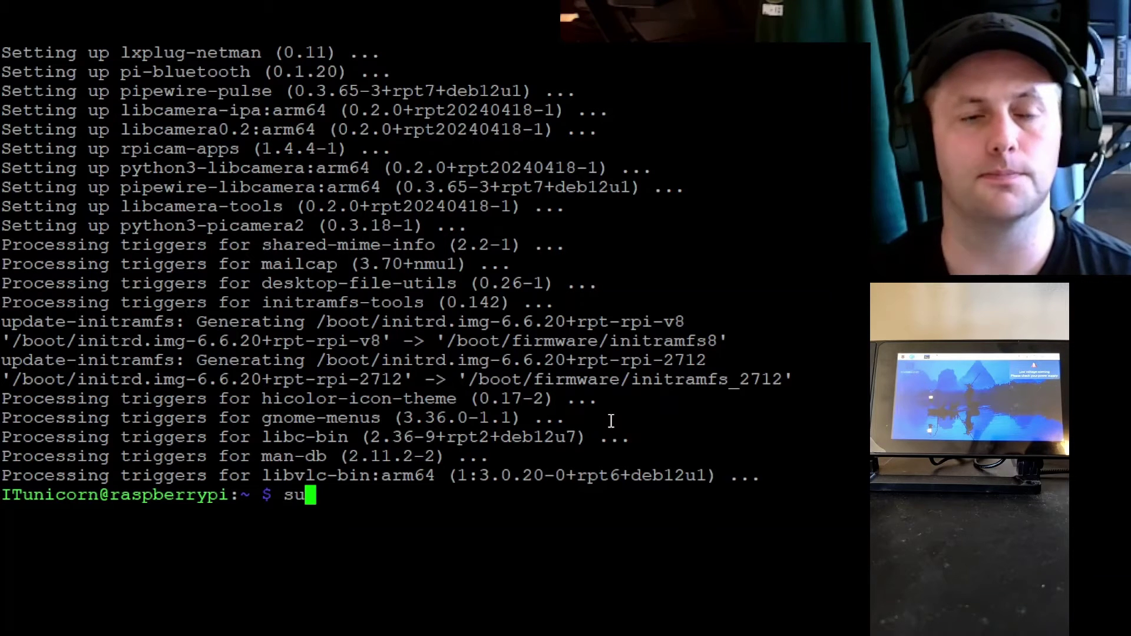
pyautogui.write('do p')
pyautogui.press('BackSpace')
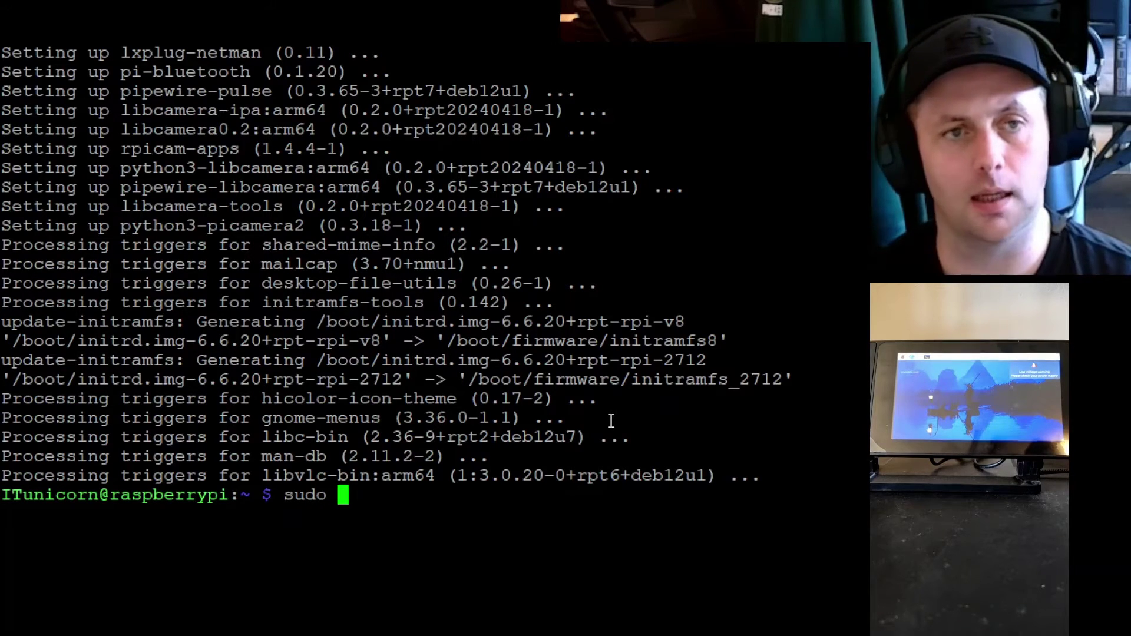
pyautogui.write('rpi-')
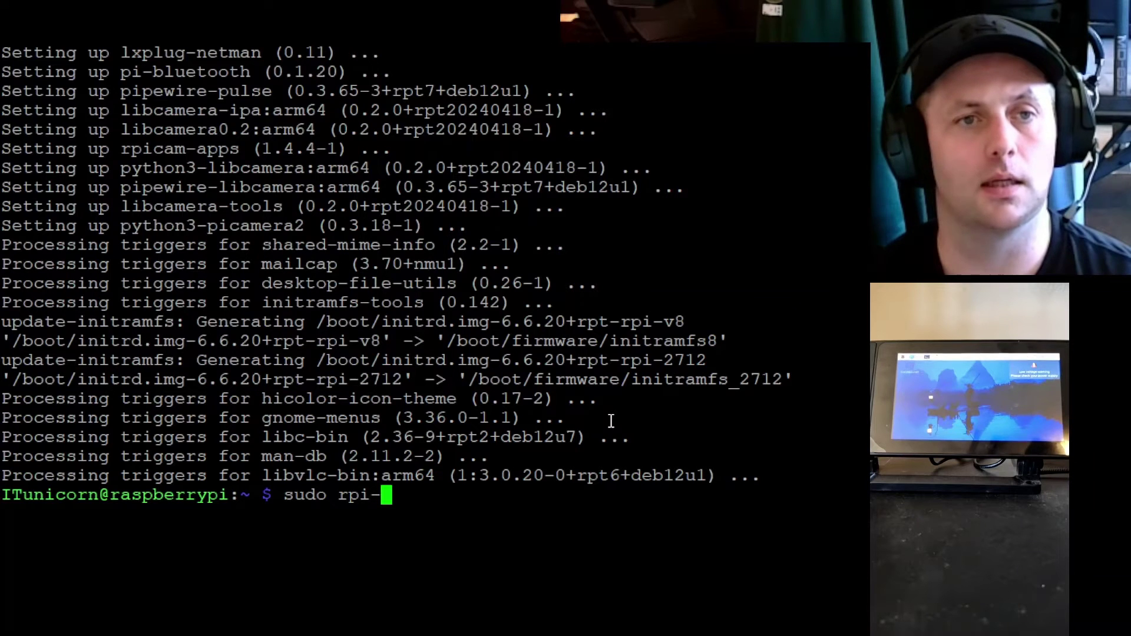
pyautogui.write('eeprom update')
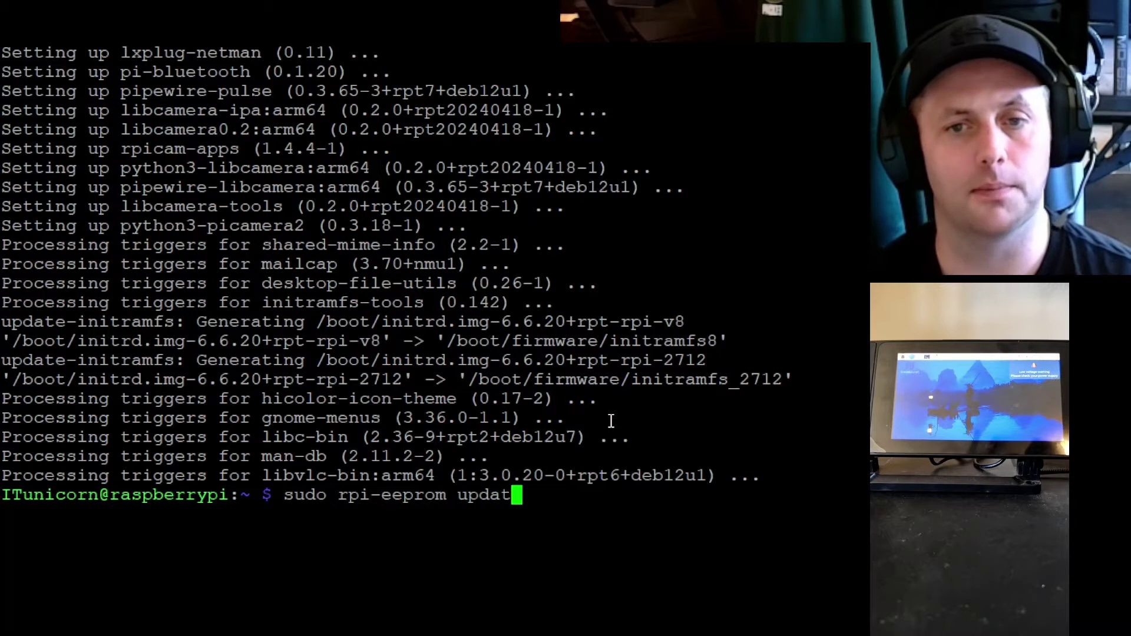
pyautogui.press('Return')
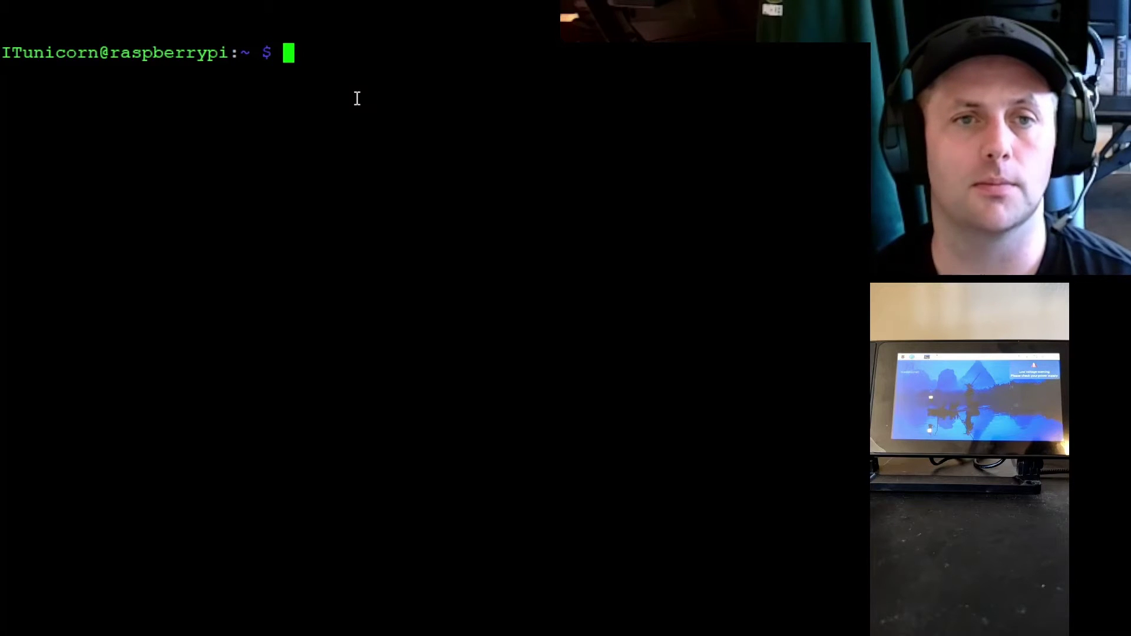
pyautogui.write('sudo ')
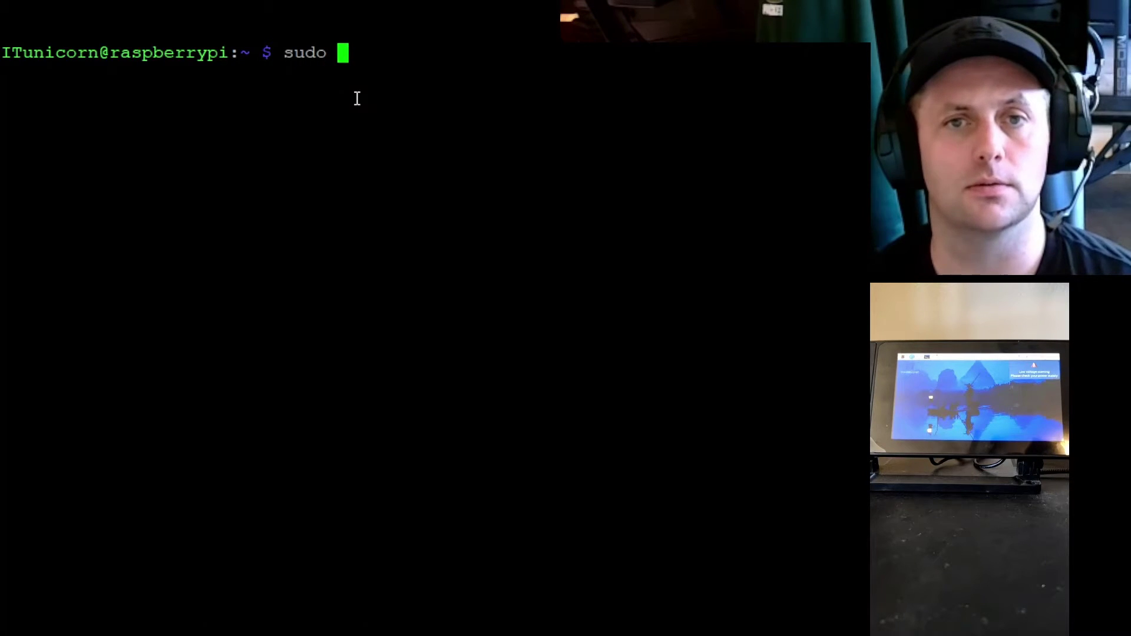
pyautogui.write('rpi')
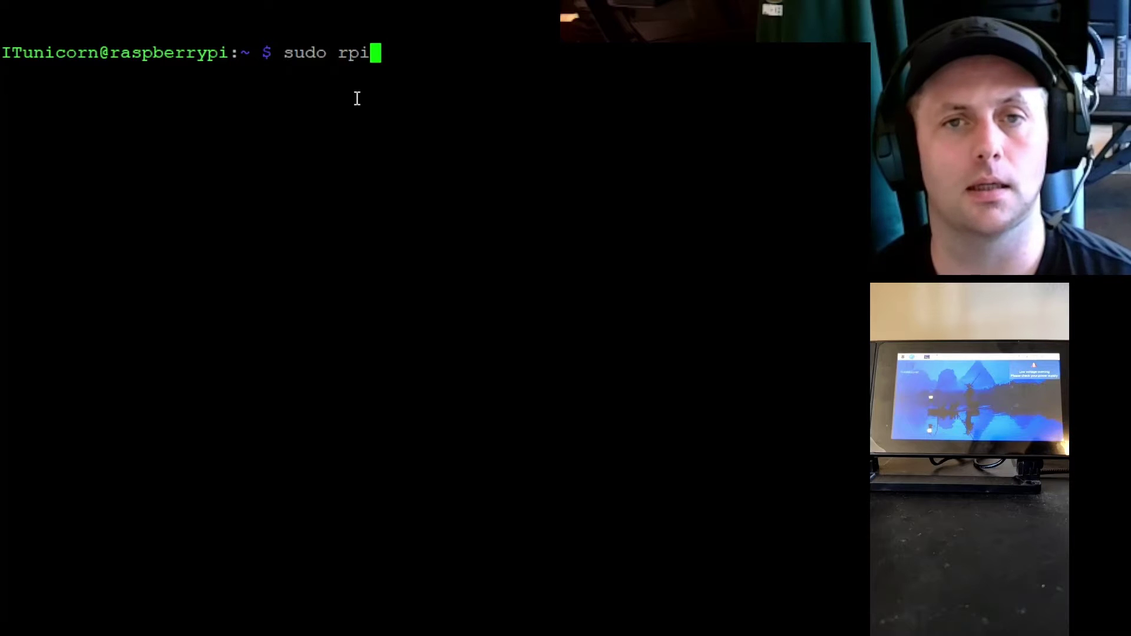
pyautogui.write('-eeprom')
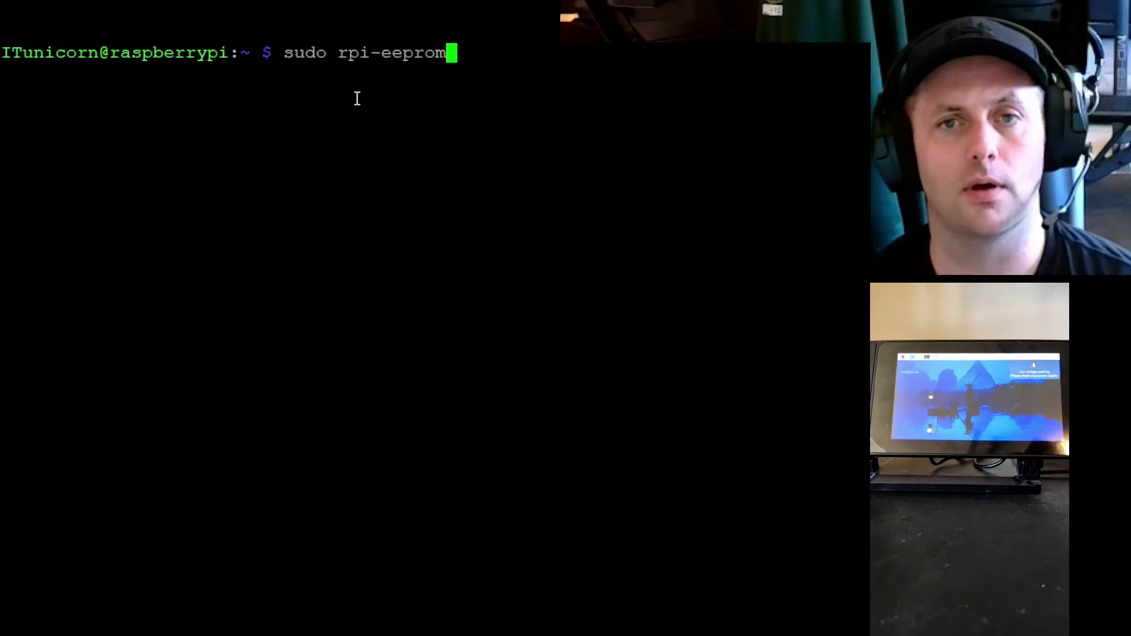
pyautogui.write('-update')
pyautogui.press('Return')
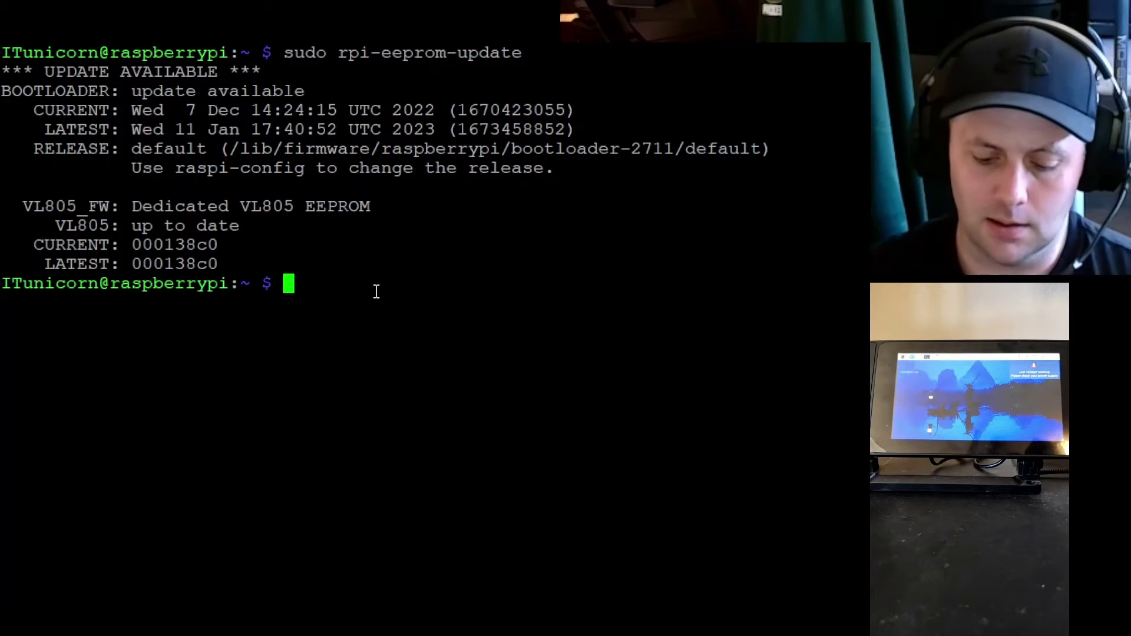
# Step: Stage the 11 Jan 2023 bootloader update with sudo rpi-eeprom-update -a
pyautogui.press('Up')
pyautogui.write('-a')
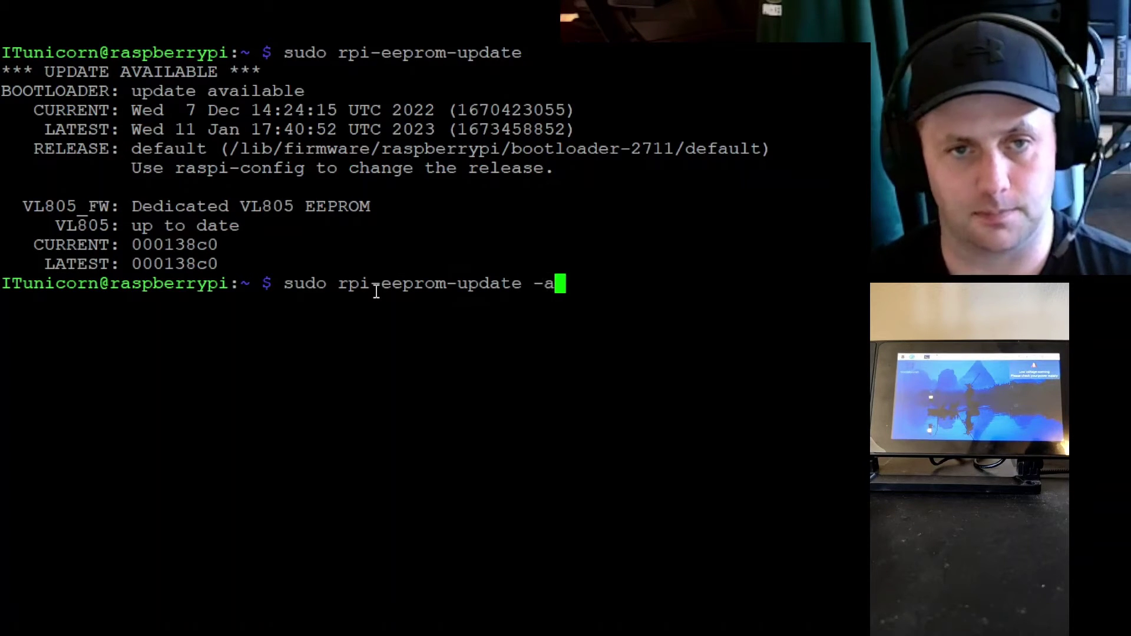
pyautogui.press('Return')
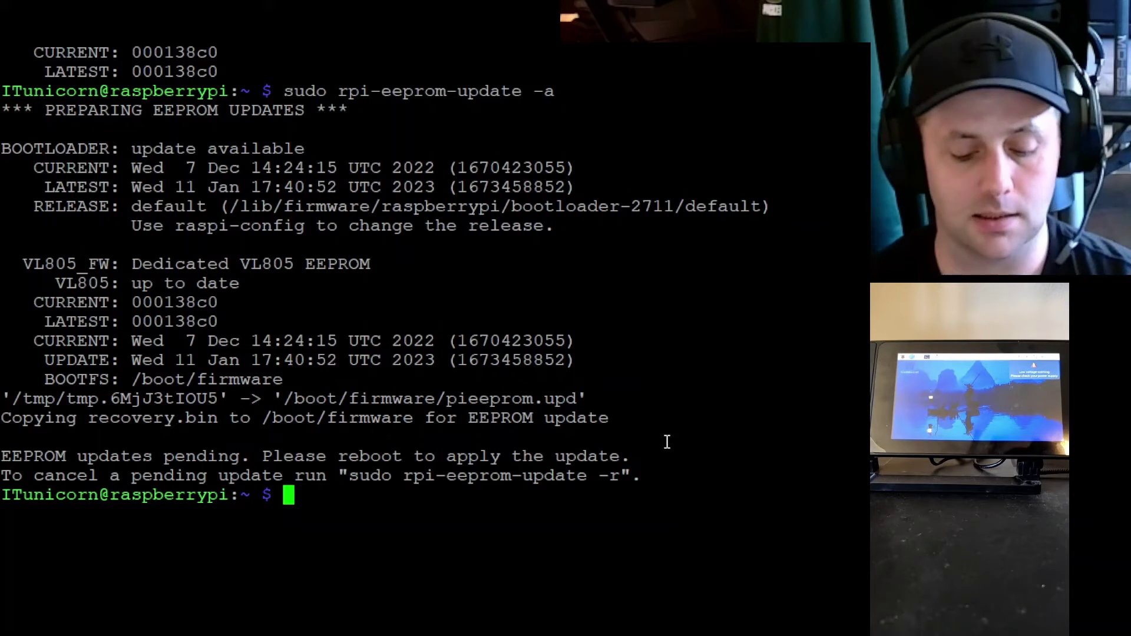
# Step: Reboot the Pi with sudo reboot to apply the pending EEPROM update
pyautogui.write('sudo ')
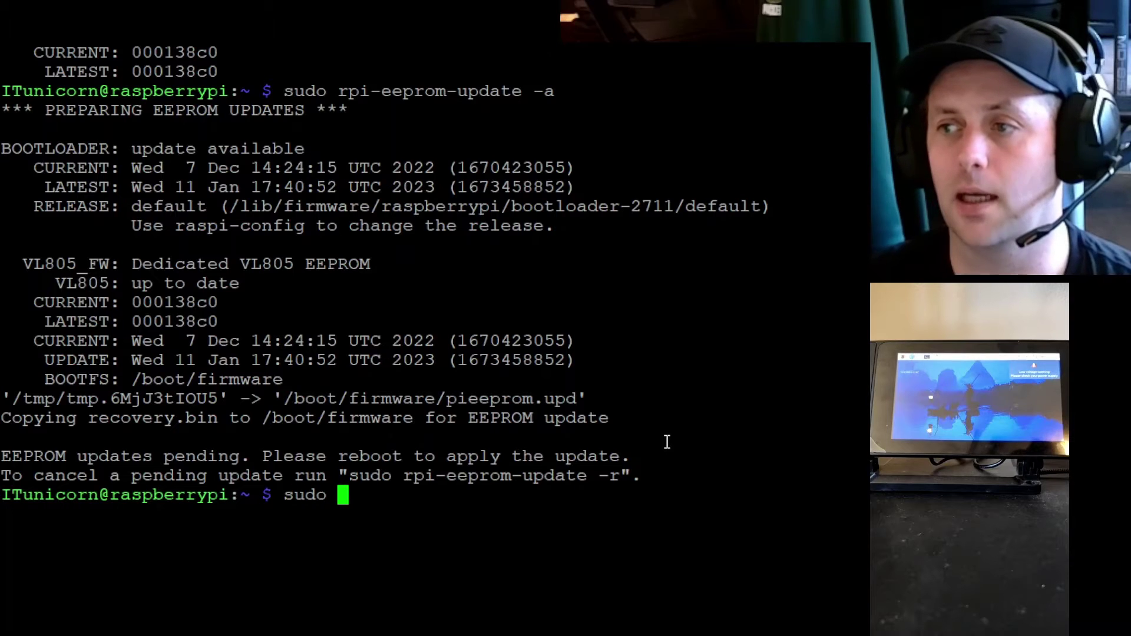
pyautogui.write('reboot')
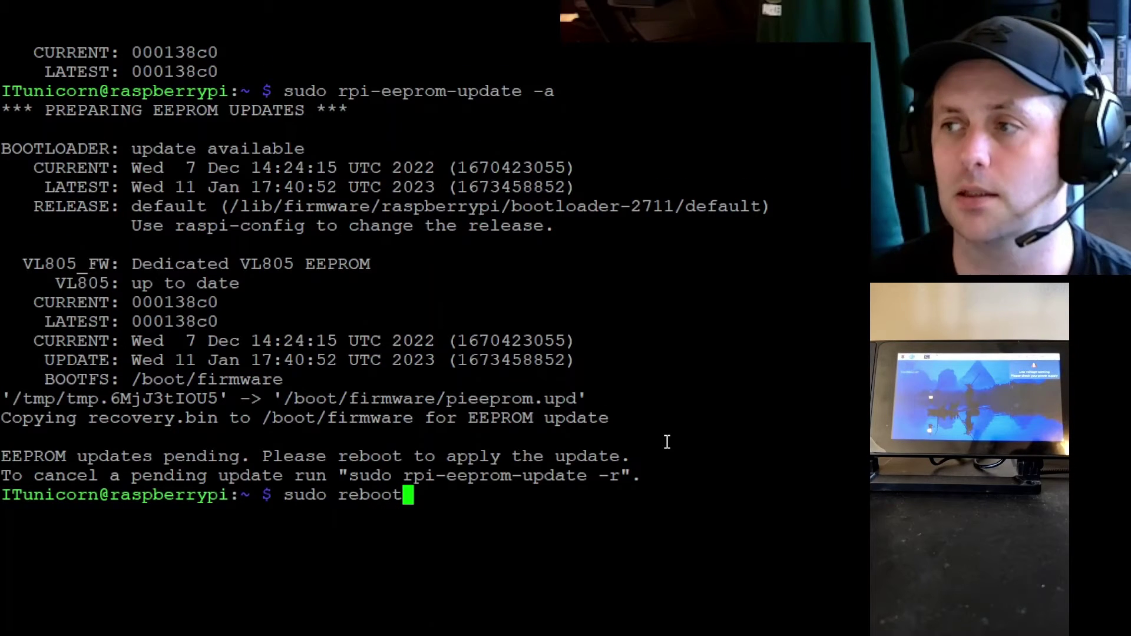
pyautogui.press('Return')
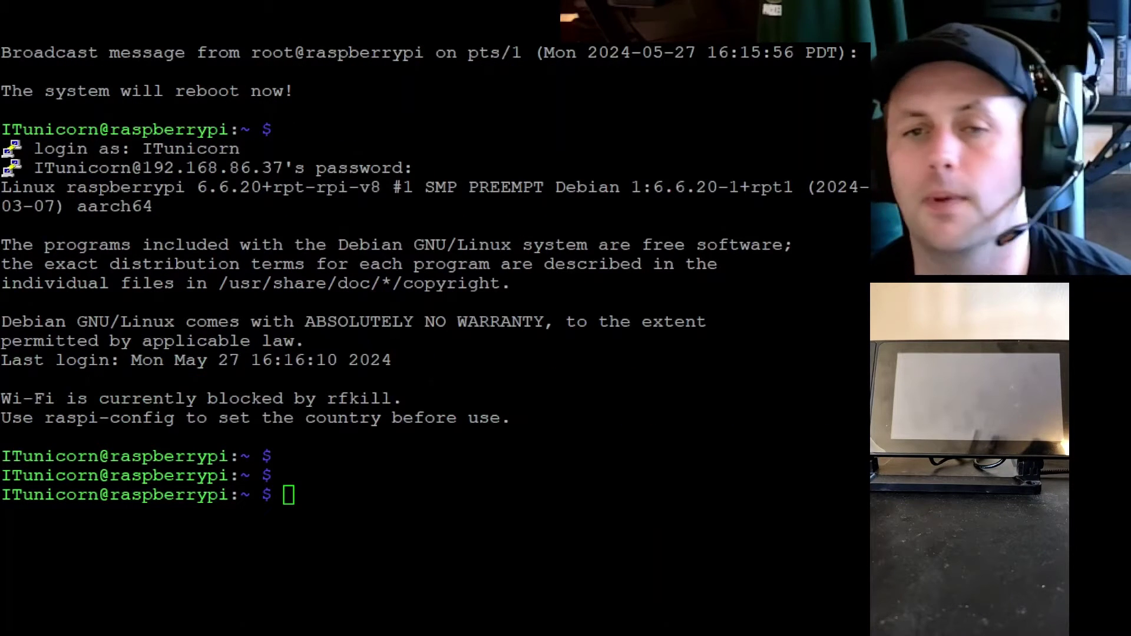
# Step: Verify with sudo rpi-eeprom-update that the bootloader is current at the 11 Jan 2023 release
pyautogui.click(339, 485)
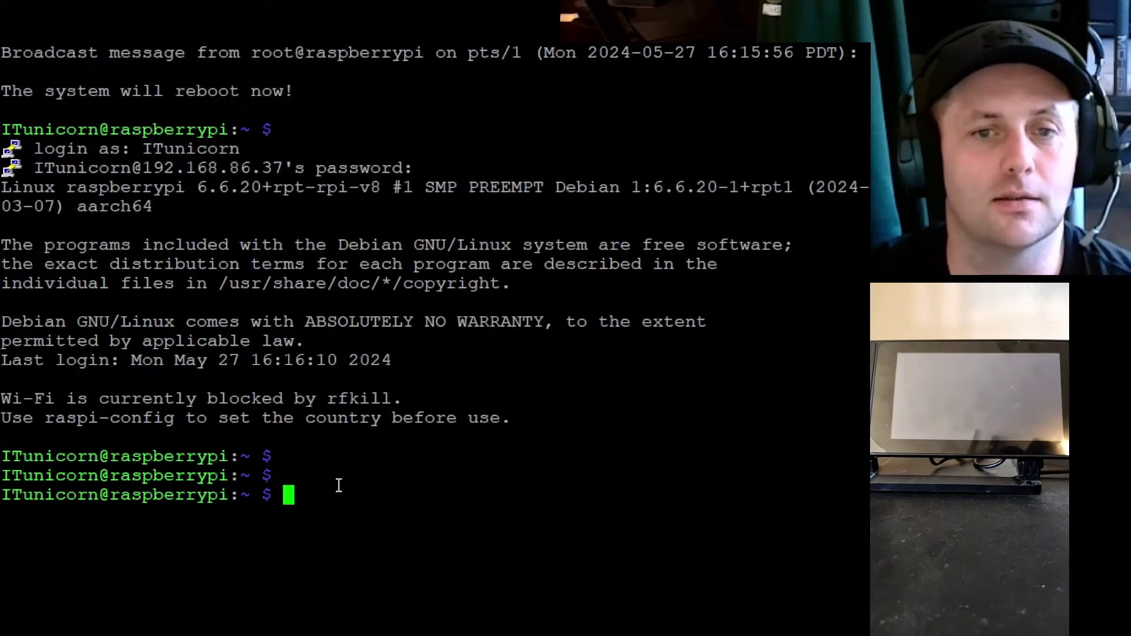
pyautogui.write('rpi')
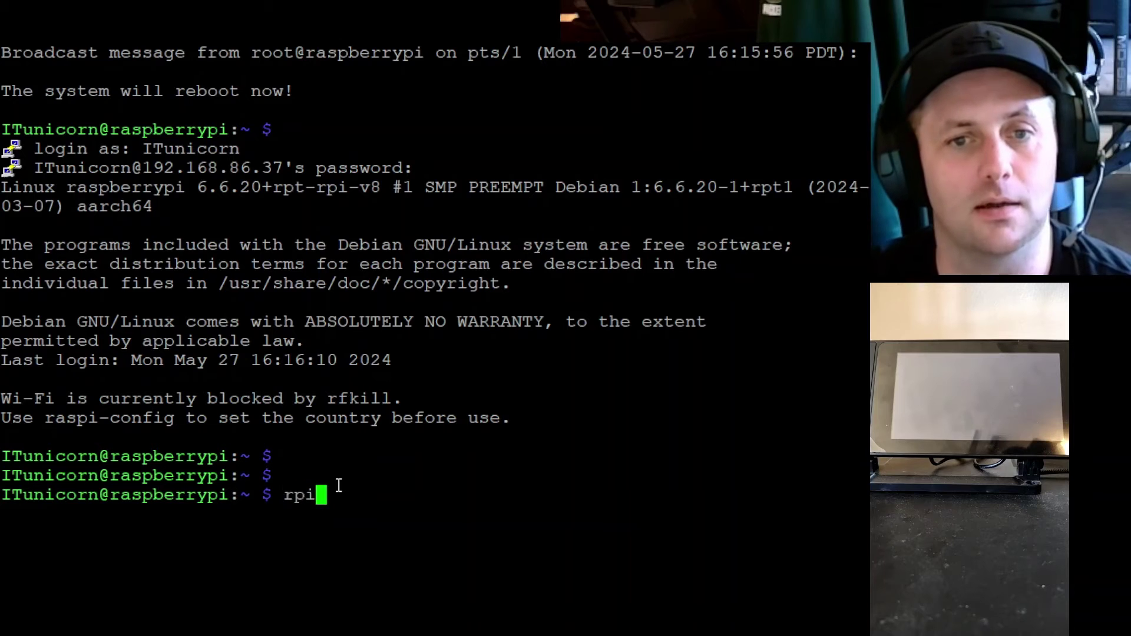
pyautogui.write('-eepr')
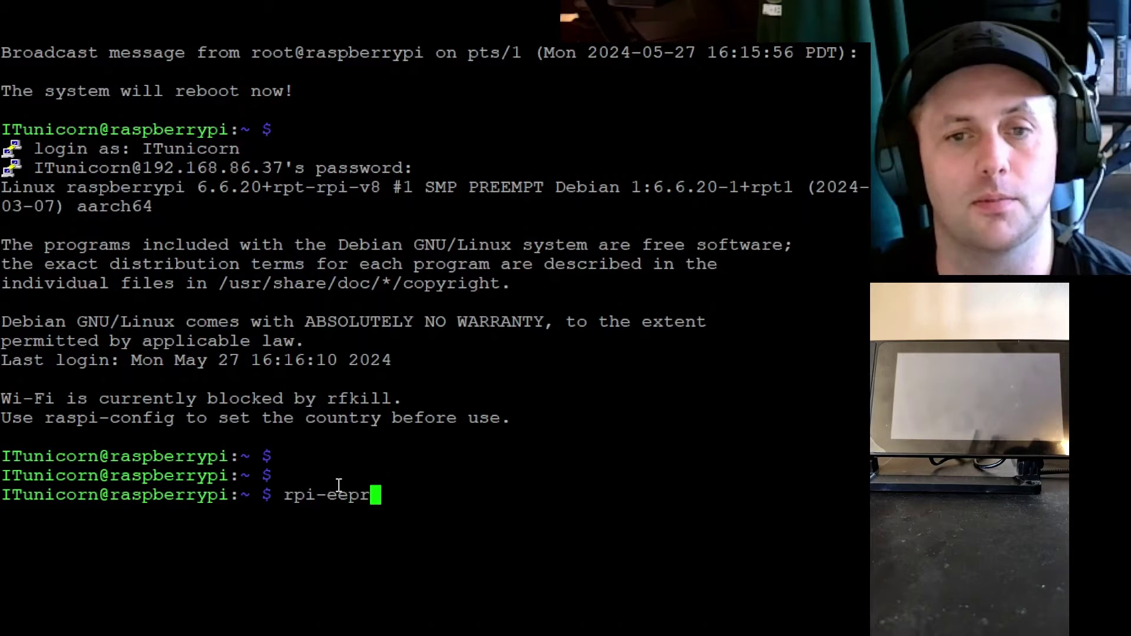
pyautogui.write('om-update')
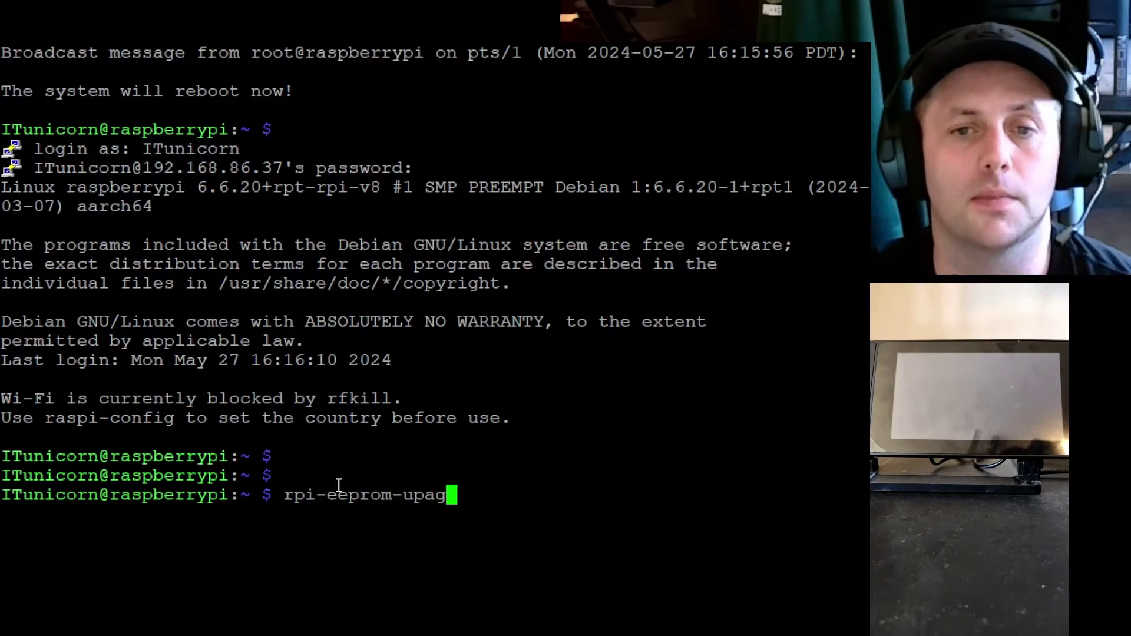
pyautogui.press('Left')
pyautogui.press('Left')
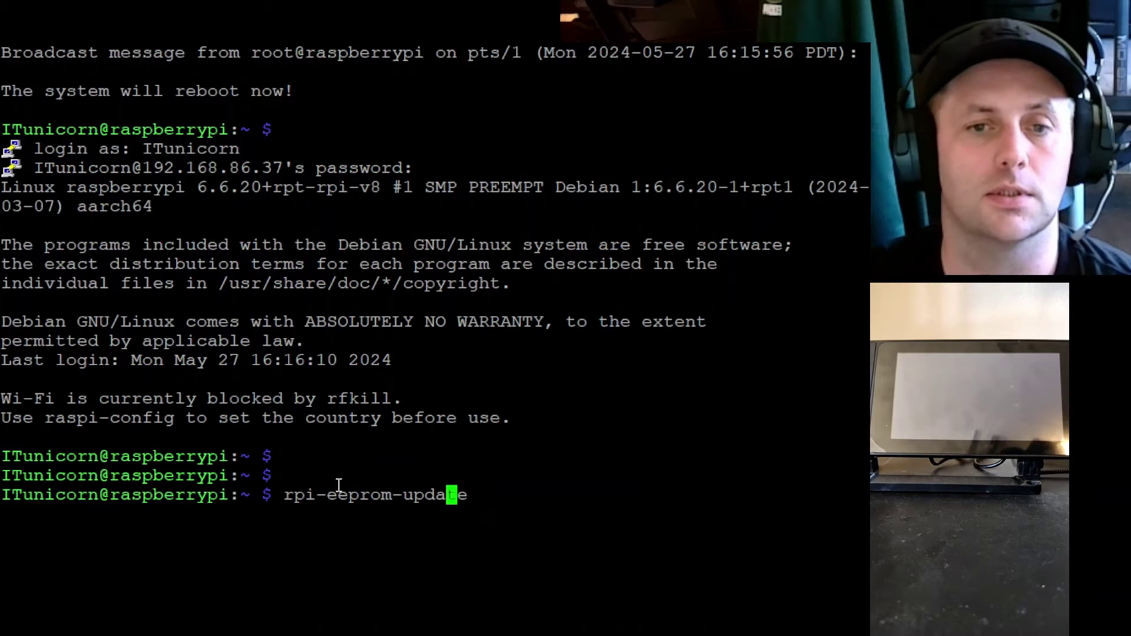
pyautogui.hotkey('ctrl', 'Left')
pyautogui.hotkey('ctrl', 'Left')
pyautogui.hotkey('ctrl', 'Left')
pyautogui.write('sudo')
pyautogui.press('Return')
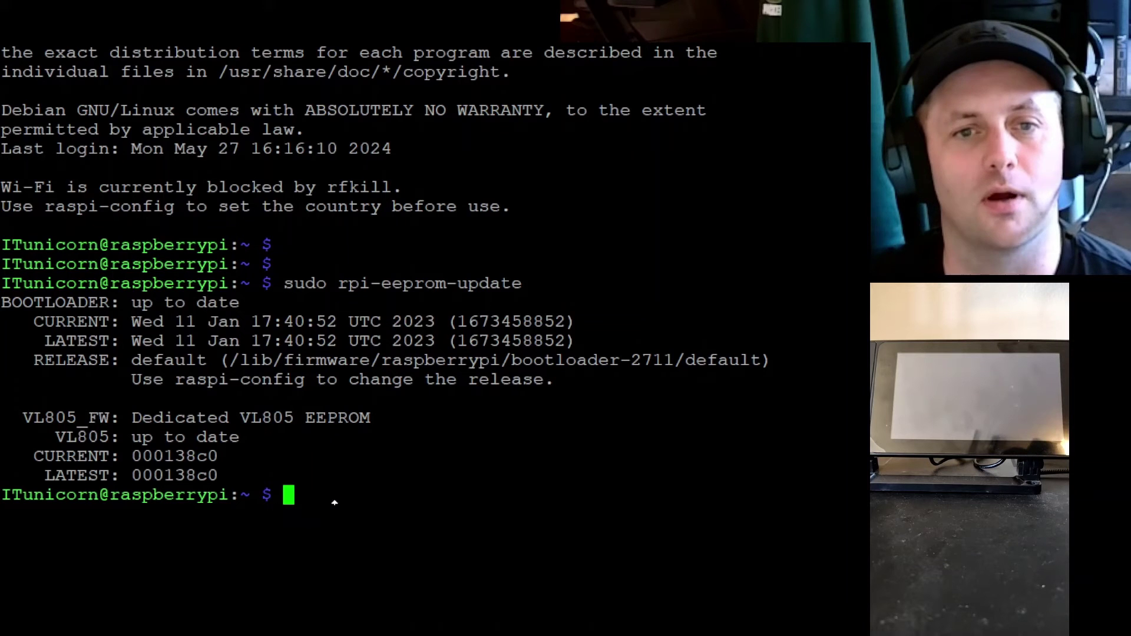
# Step: Reboot the Raspberry Pi again with sudo reboot
pyautogui.write('sudo')
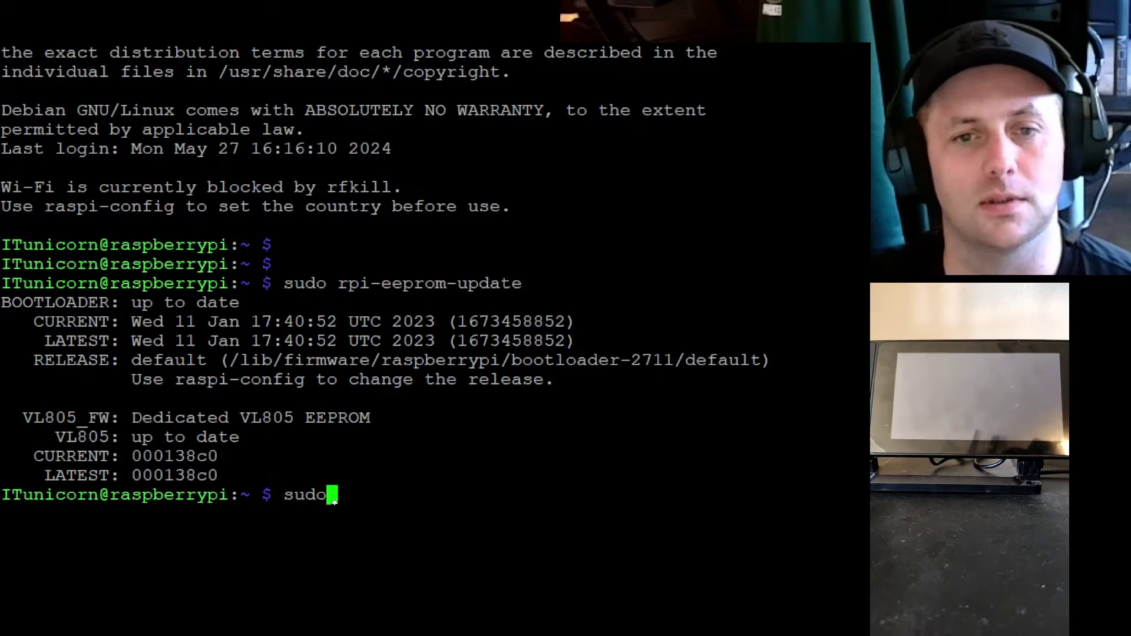
pyautogui.write(' reboot')
pyautogui.press('Return')
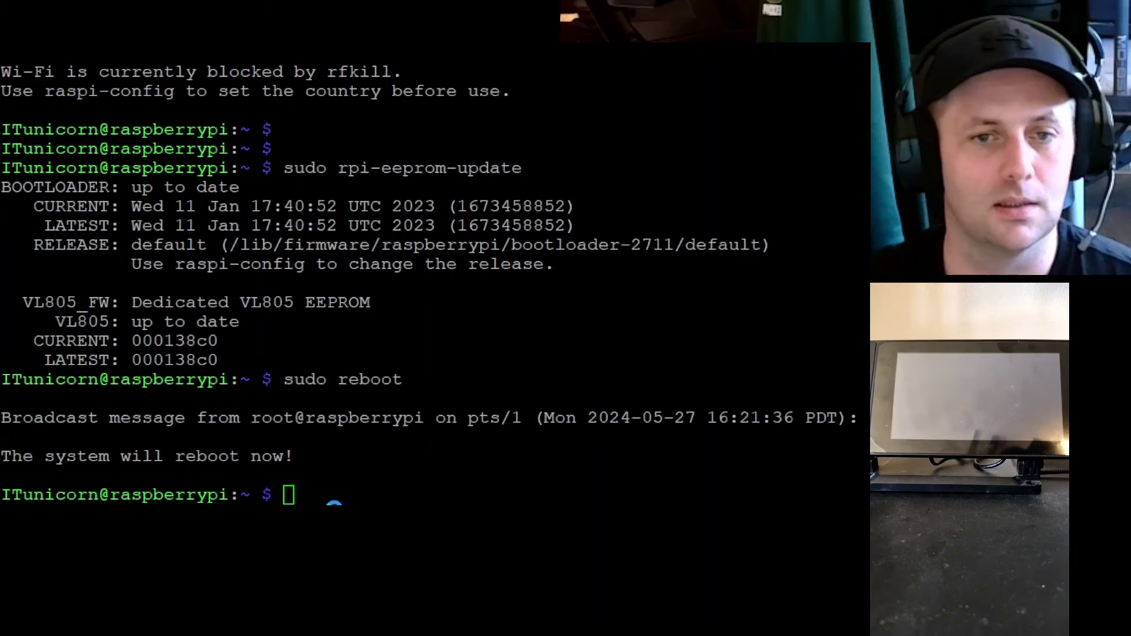
pyautogui.click(336, 497)
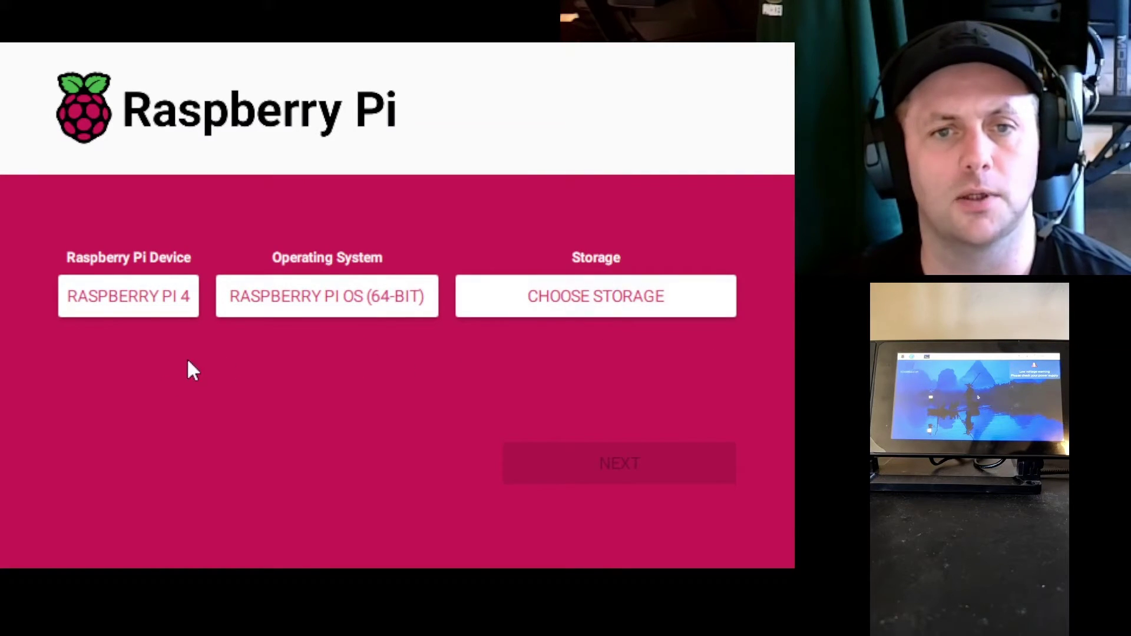
# Step: Write Raspberry Pi OS (64-bit) to the USB device, applying customisation and accepting the erase warning
pyautogui.click(623, 295)
pyautogui.click(302, 157)
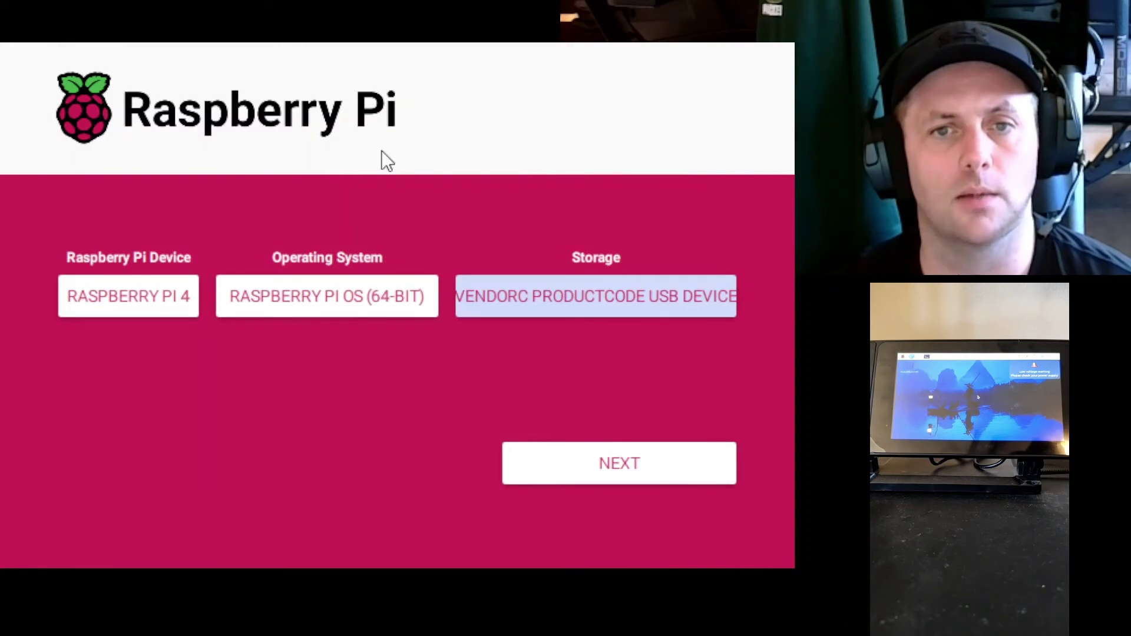
pyautogui.click(622, 464)
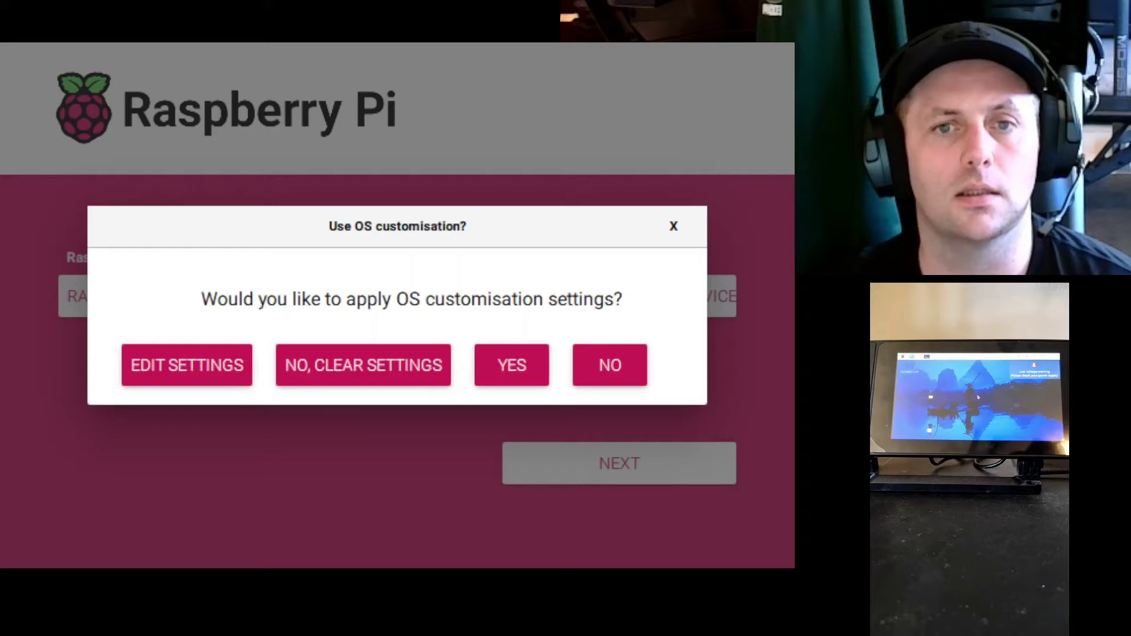
pyautogui.click(516, 365)
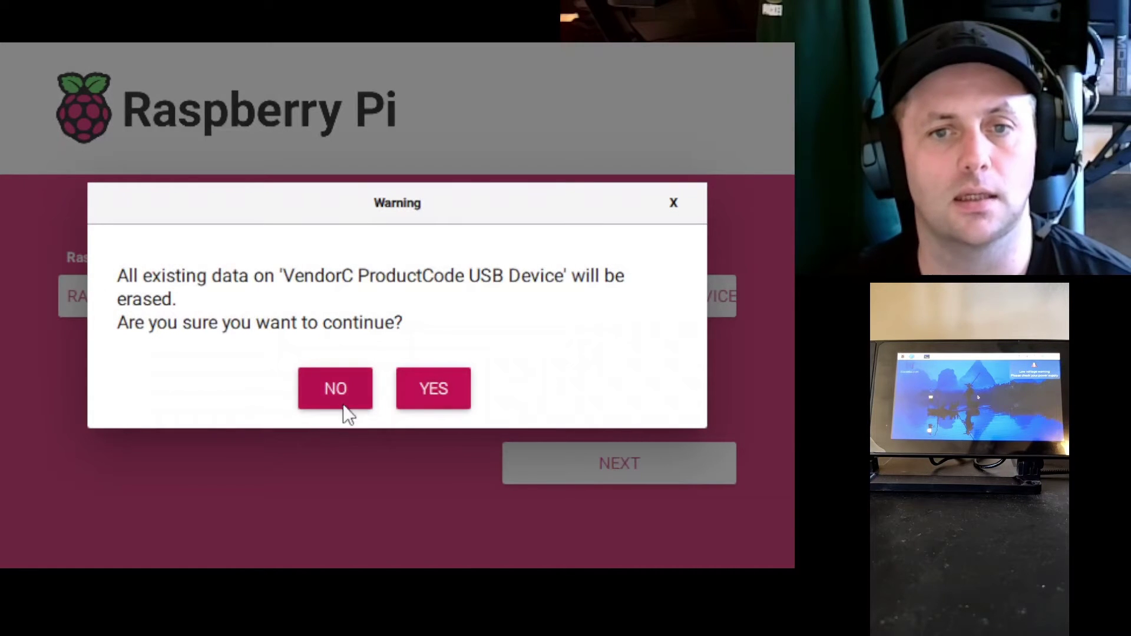
pyautogui.click(440, 390)
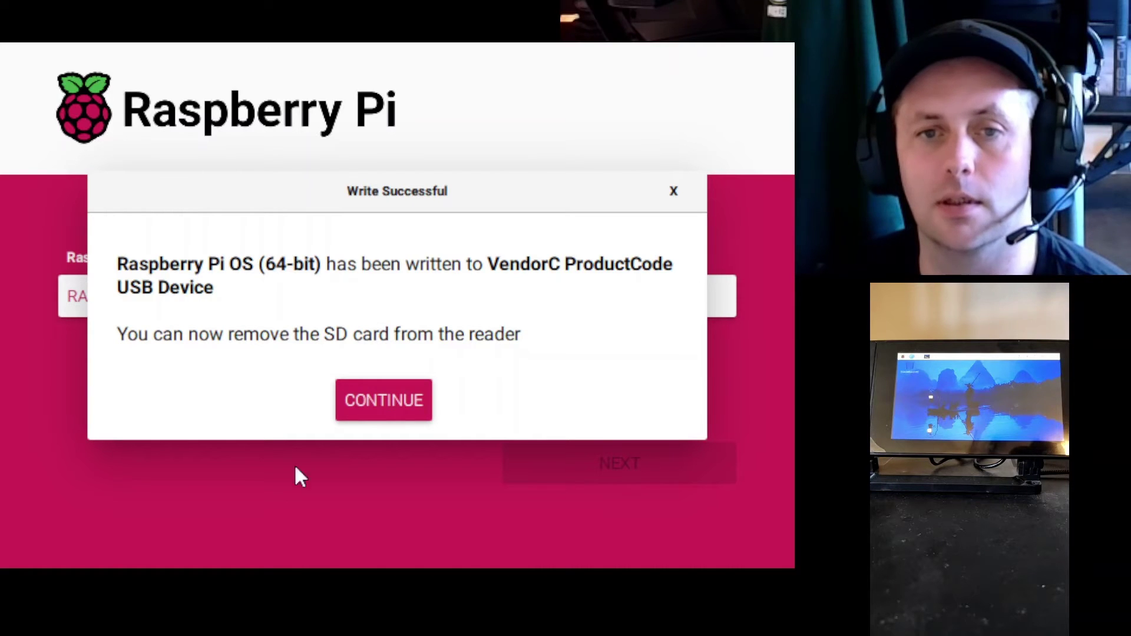
# Step: Dismiss the Write Successful message to return to the Imager main screen
pyautogui.click(403, 389)
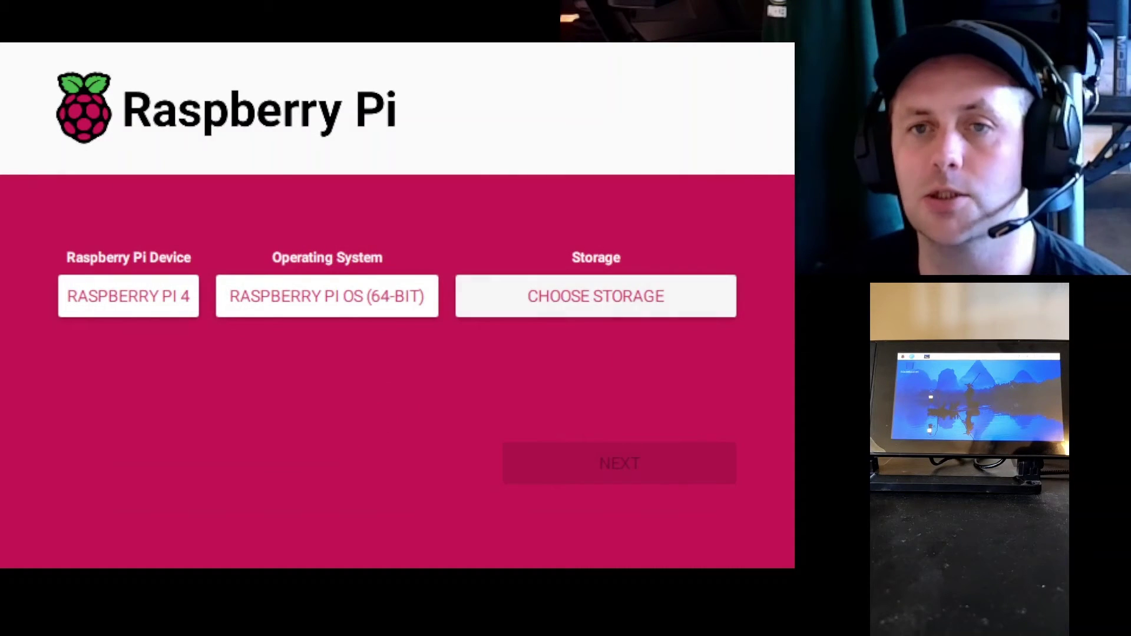